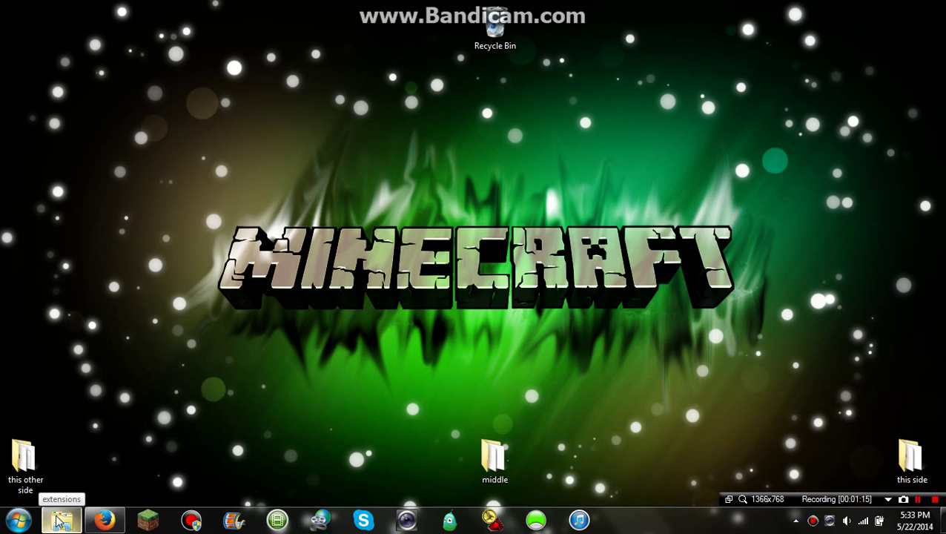
# Close the extensions folder window and search the Start Menu for %appdata%
pyautogui.click(60, 521)
pyautogui.click(932, 6)
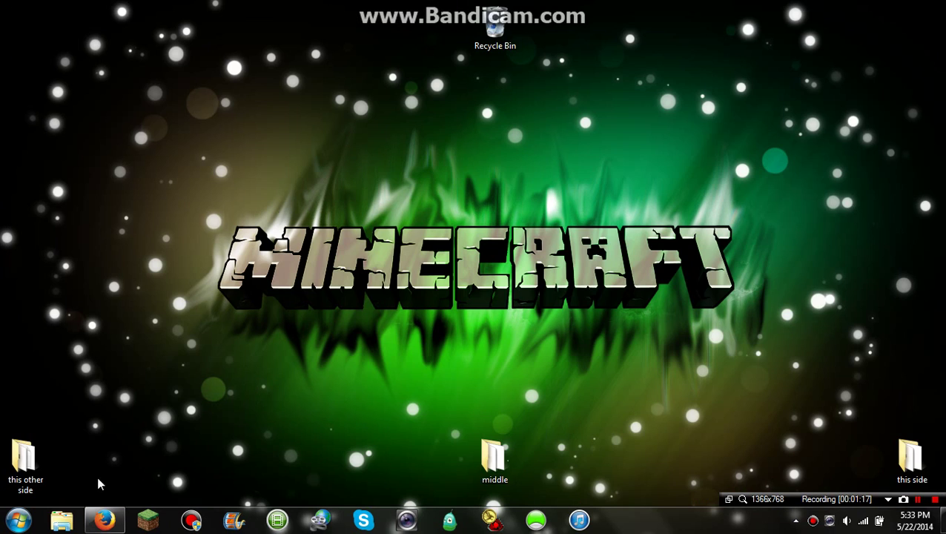
pyautogui.click(18, 520)
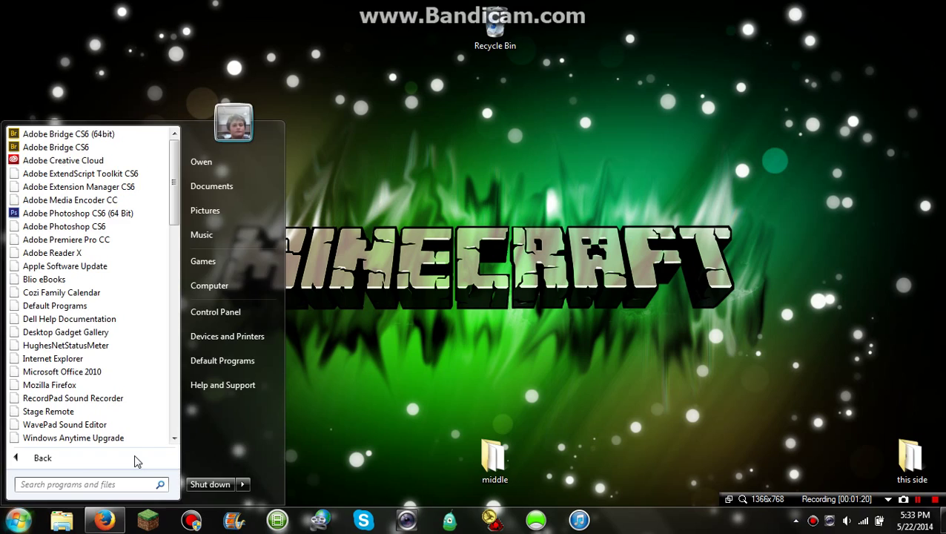
pyautogui.write('%ap')
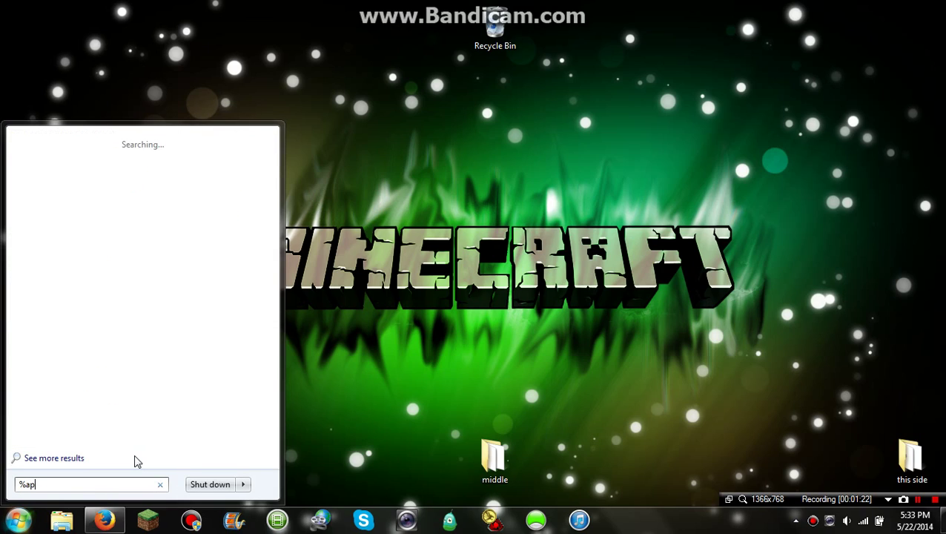
pyautogui.write('pdata')
pyautogui.write('%')
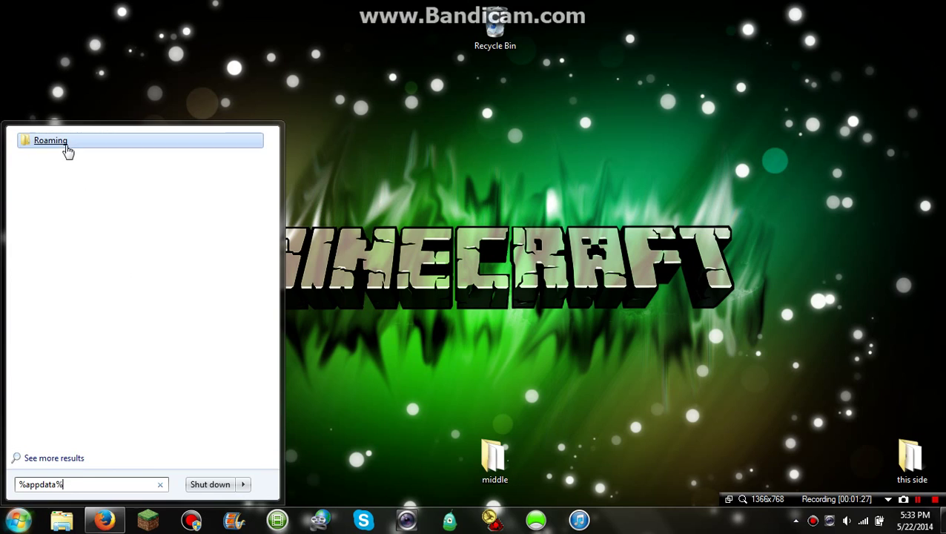
# Open the Roaming folder from the search results, then open its Mozilla folder
pyautogui.click(65, 145)
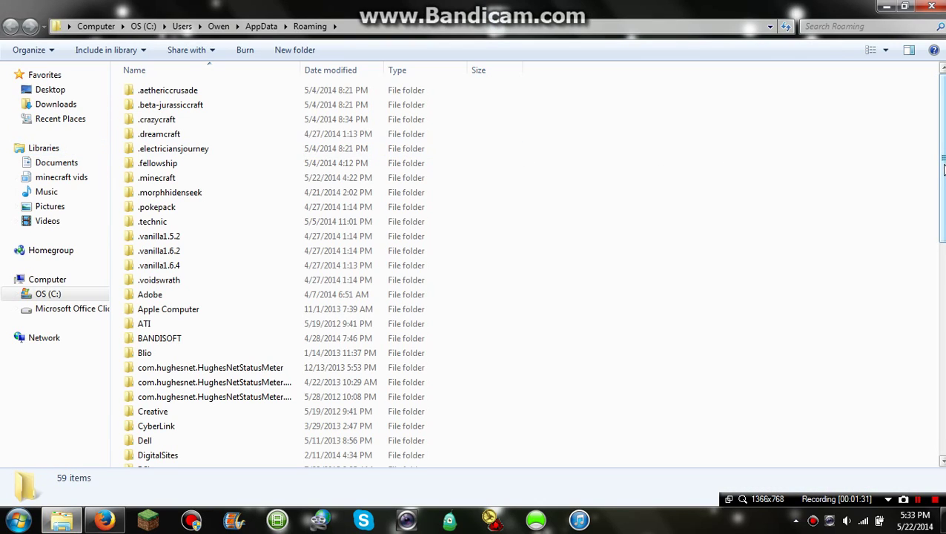
pyautogui.scroll(-2, 808, 160)
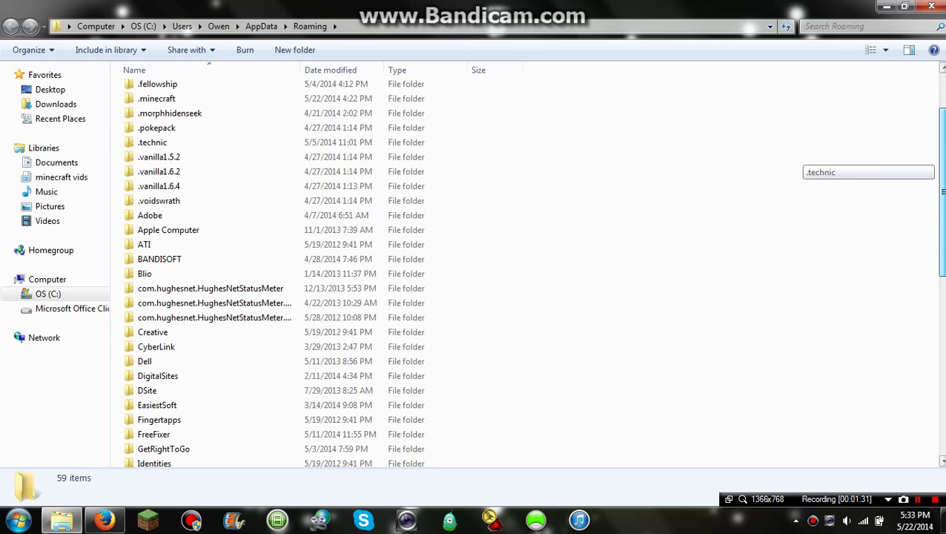
pyautogui.scroll(-1, 808, 159)
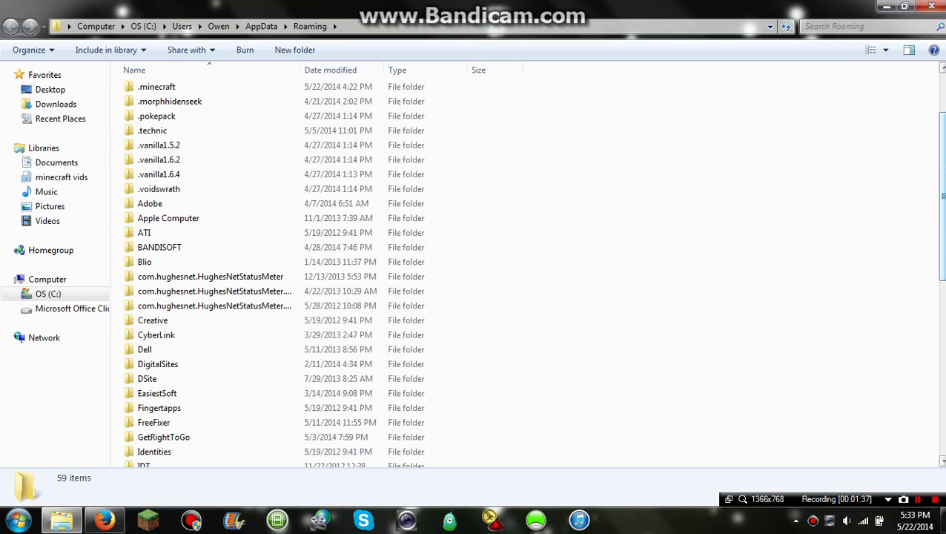
pyautogui.scroll(-2, 801, 197)
pyautogui.scroll(-1, 801, 196)
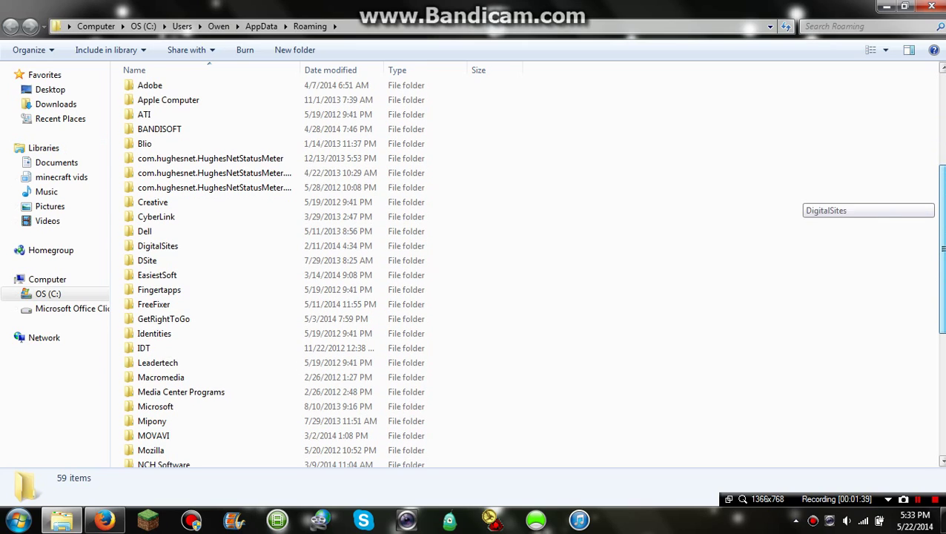
pyautogui.doubleClick(161, 455)
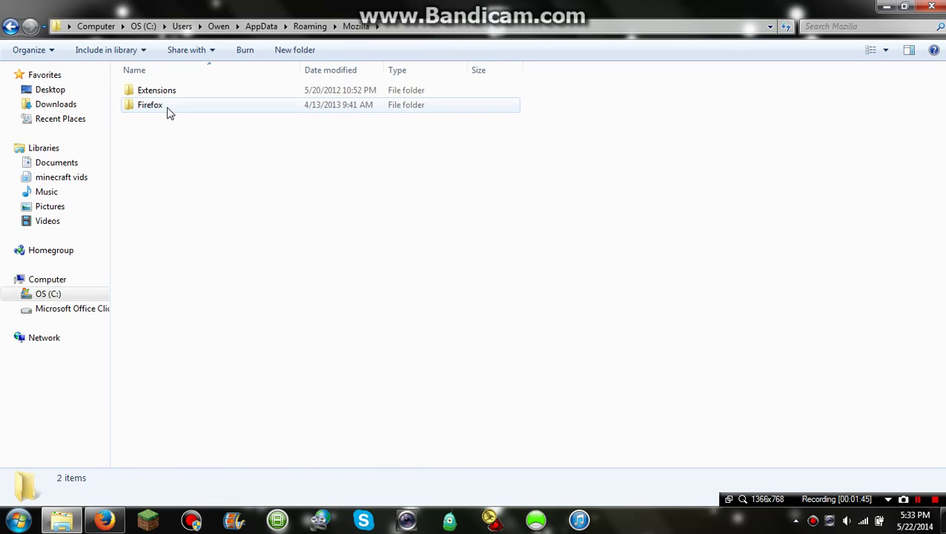
# Go through Firefox and Profiles into the nyc0ml2v.default profile folder
pyautogui.click(169, 112)
pyautogui.doubleClick(169, 112)
pyautogui.doubleClick(175, 108)
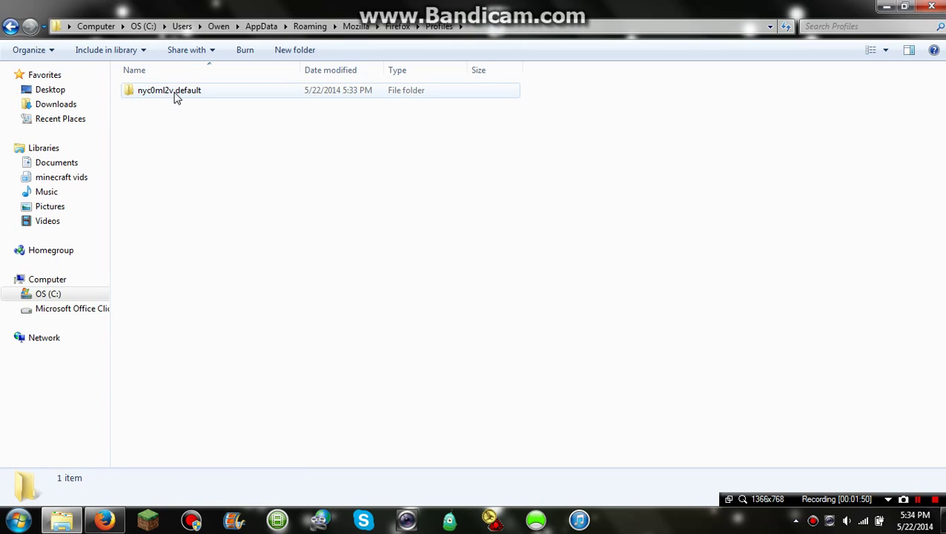
pyautogui.click(175, 97)
pyautogui.doubleClick(175, 97)
pyautogui.click(172, 104)
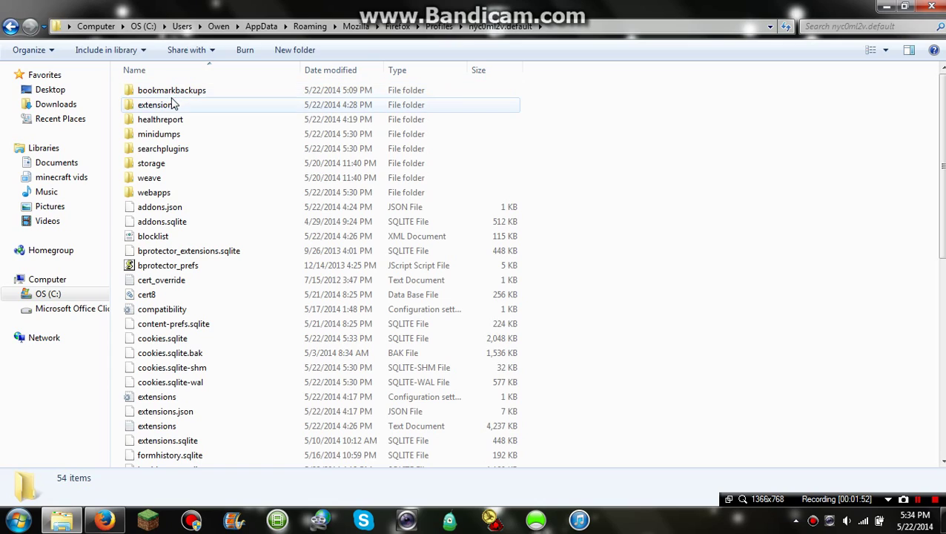
# Open the nyc0ml2v.default extensions folder and confirm it contains no files
pyautogui.doubleClick(171, 104)
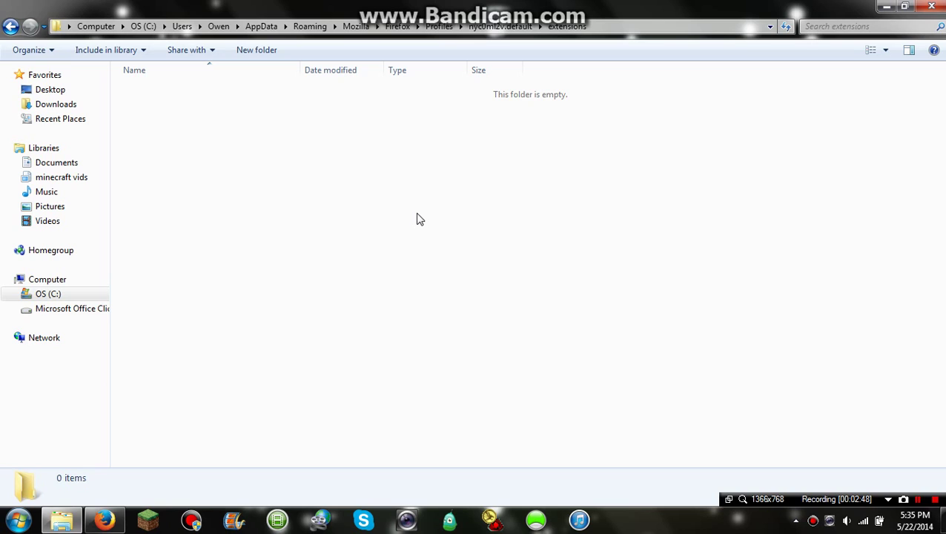
# Minimize the Explorer window to reveal the desktop
pyautogui.click(882, 7)
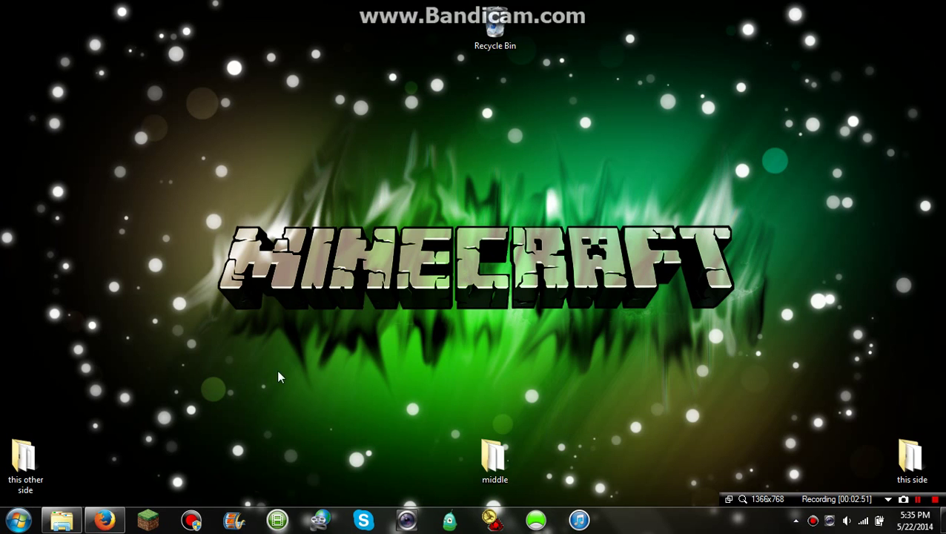